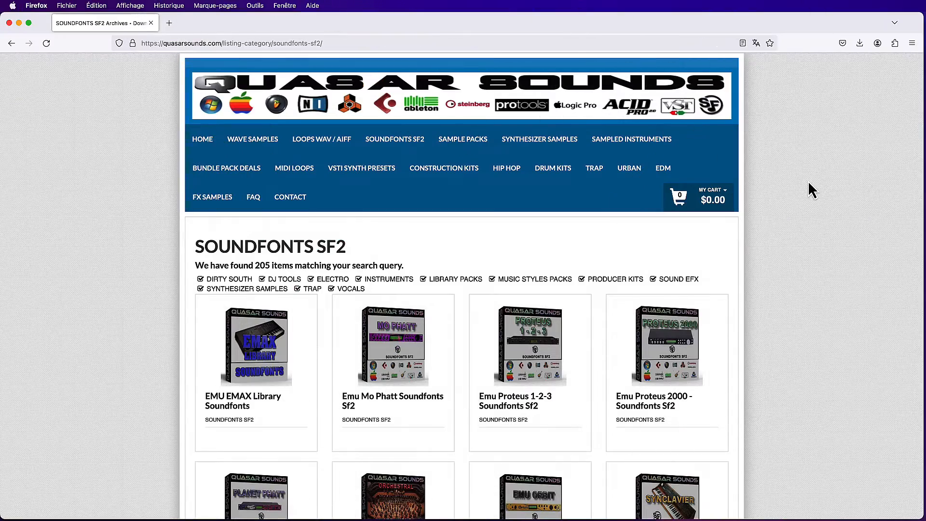
Step: Browse the Soundfonts SF2 product listing on the Quasar Sounds website
scroll(809, 183, "down", 5)
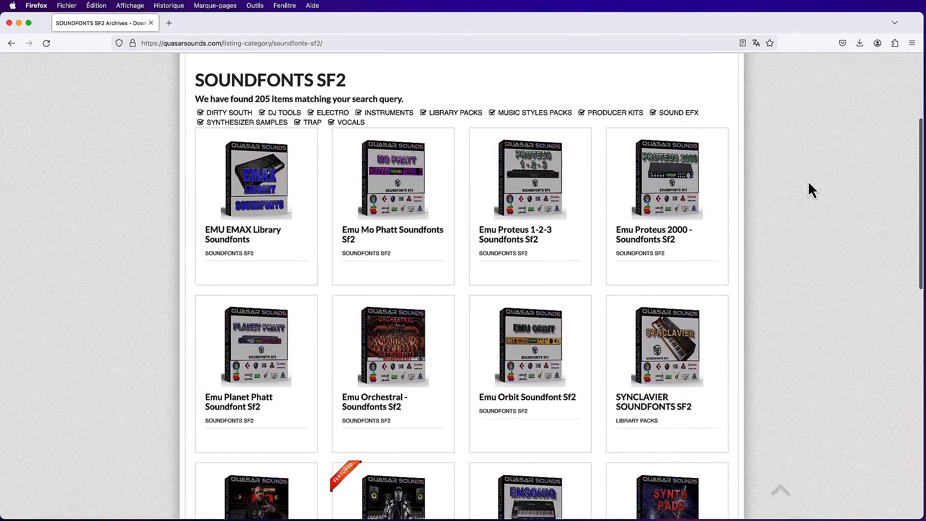
scroll(808, 182, "down", 6)
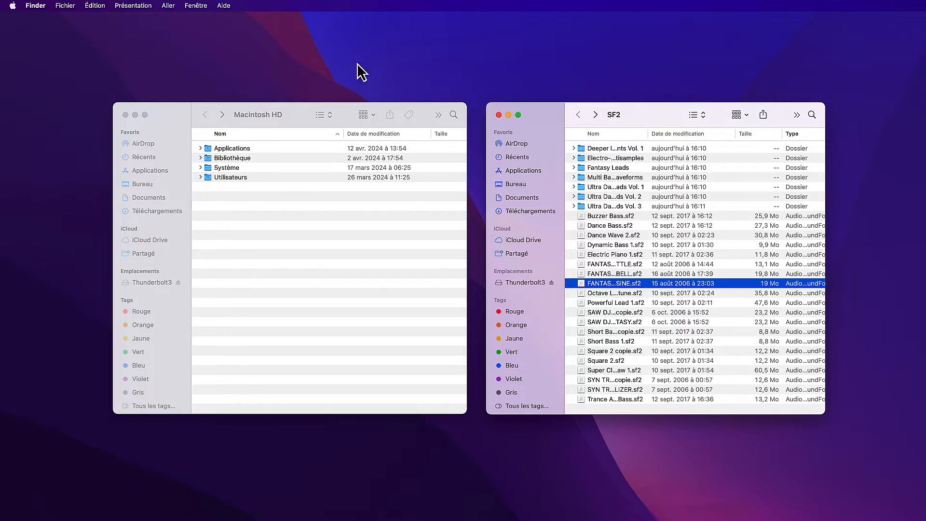
Step: In Finder, open the Sampler Instruments folder inside the home folder's Musique > Audio Music Apps folder on Macintosh HD
left_click(306, 108)
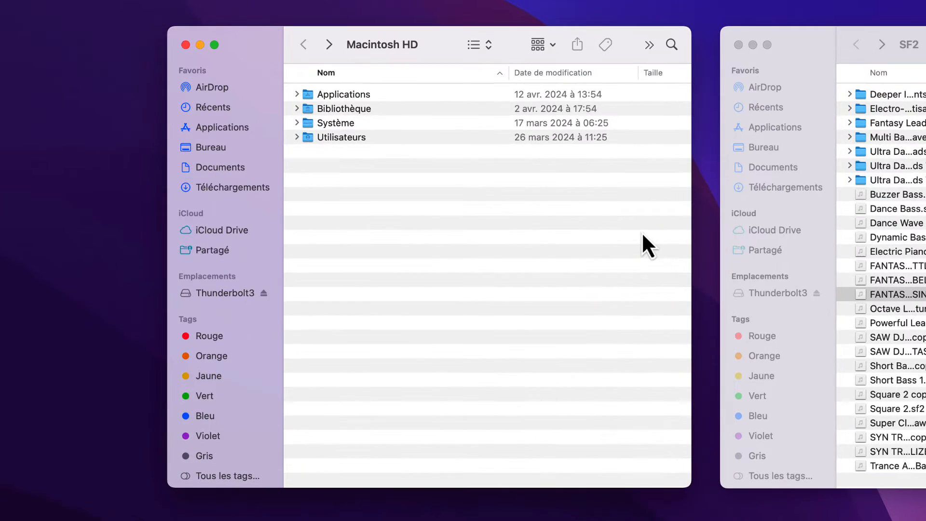
double_click(341, 138)
double_click(329, 99)
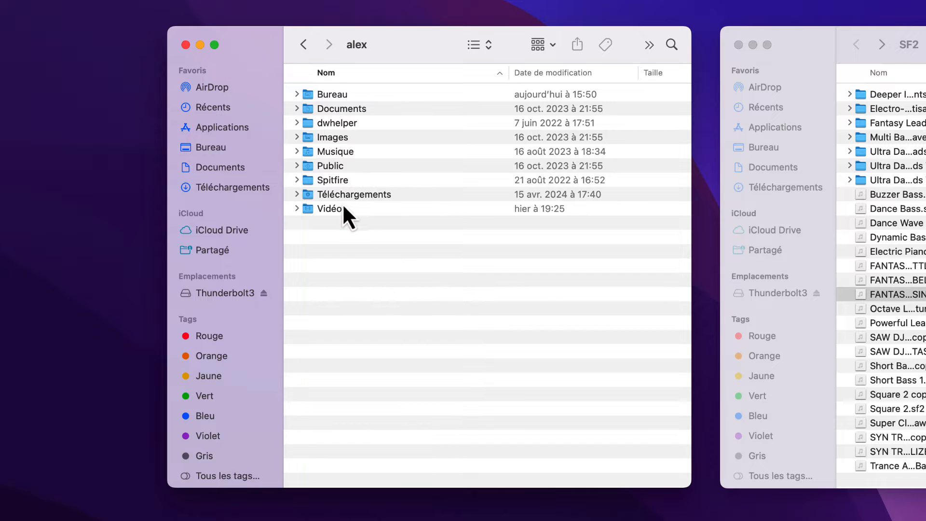
double_click(336, 151)
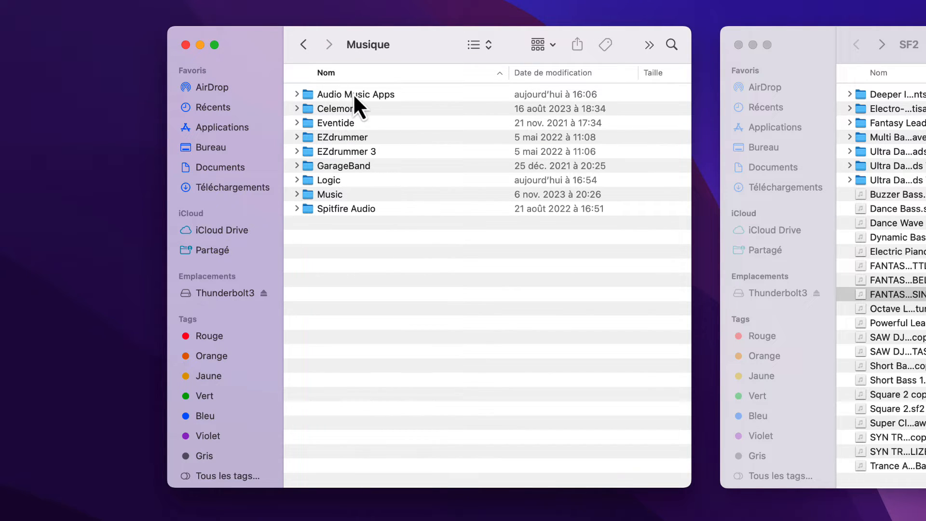
double_click(353, 93)
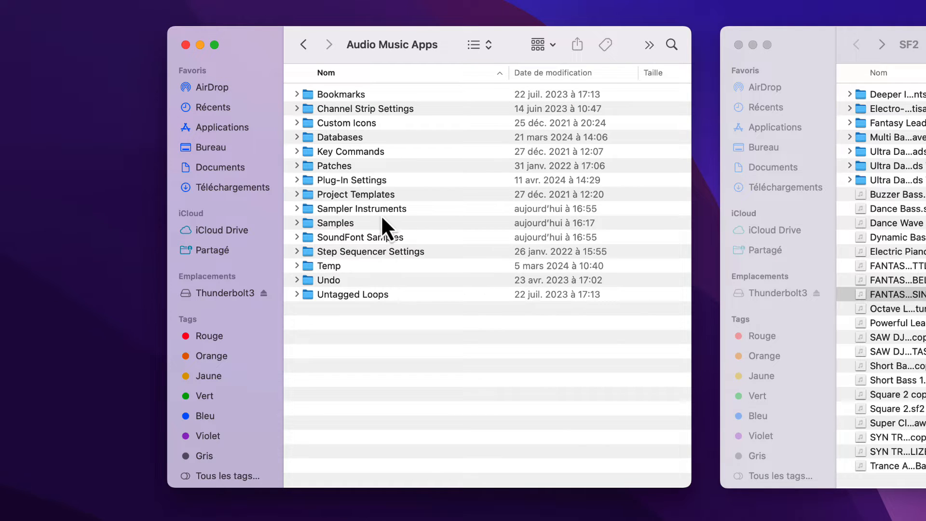
double_click(370, 209)
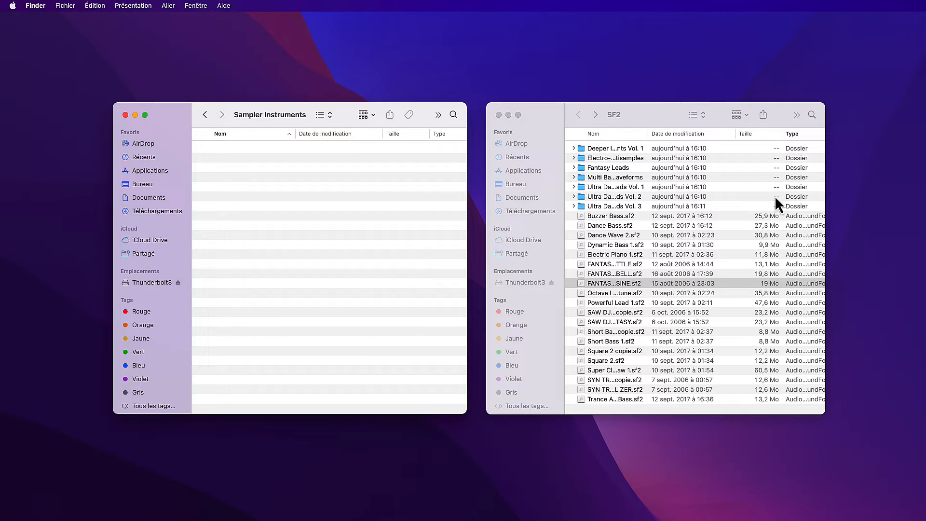
Step: Widen the Nom column of the SF2 folder and select the folders Deeper Instruments Vol. 1 through Ultra Dance Leads Vol. 3
left_click(664, 113)
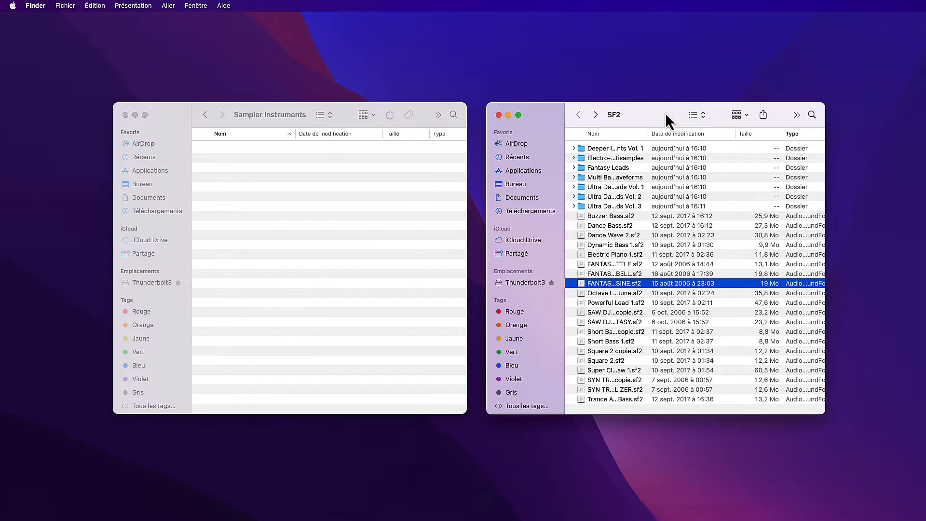
left_click(617, 149)
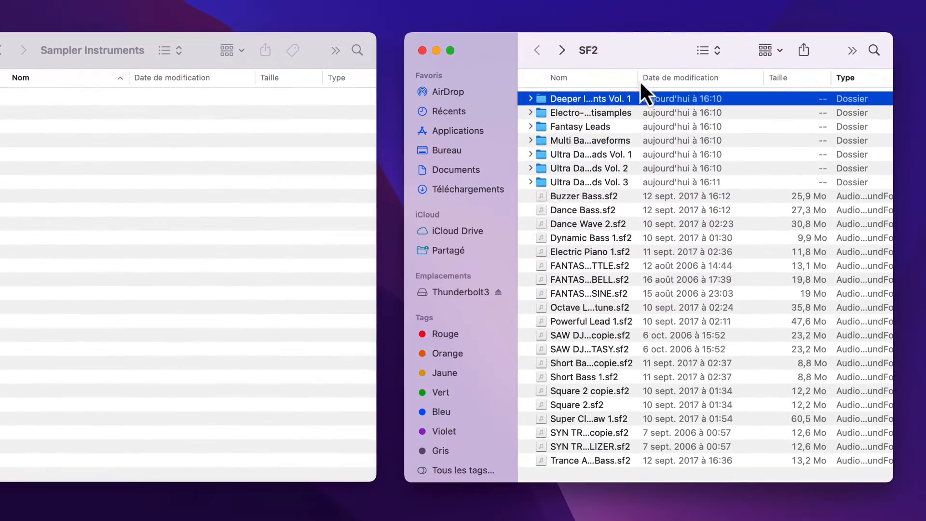
left_click_drag(637, 78, 697, 78)
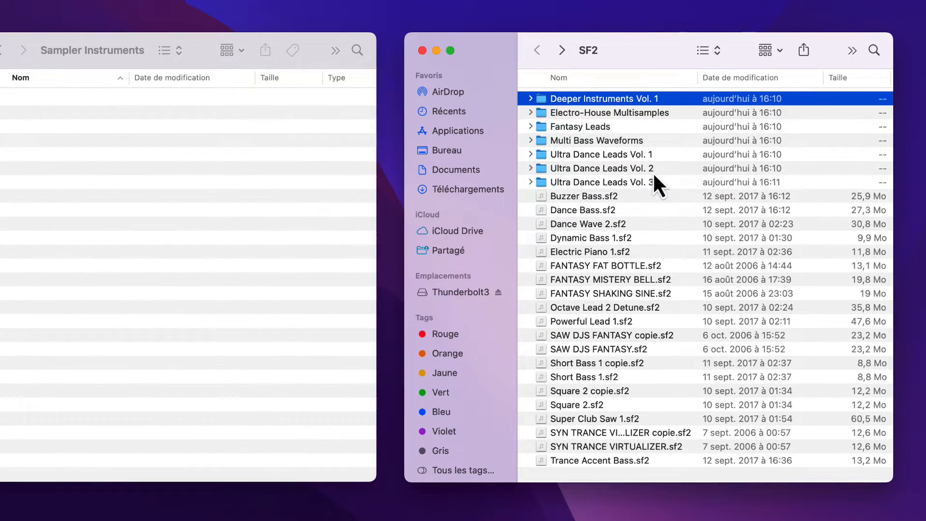
left_click(629, 181, "shift")
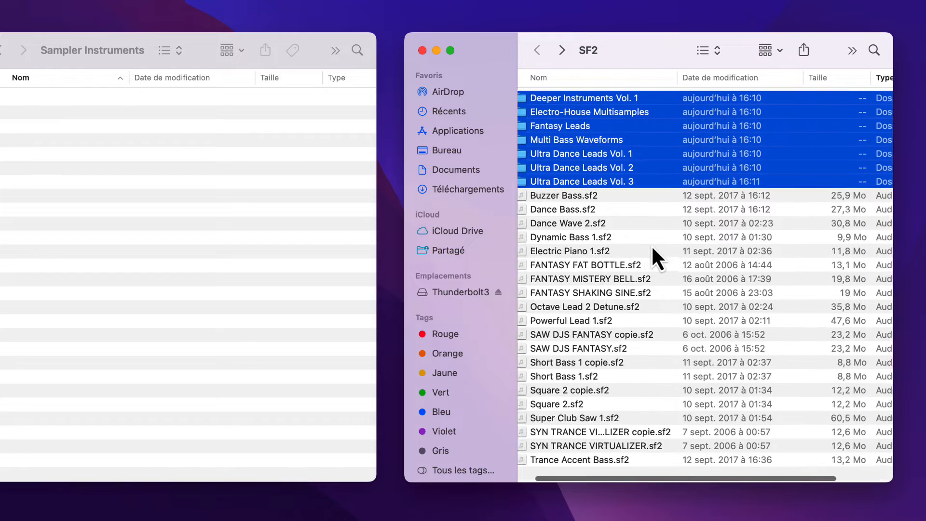
scroll(652, 244, "right", 3)
scroll(655, 244, "left", 3)
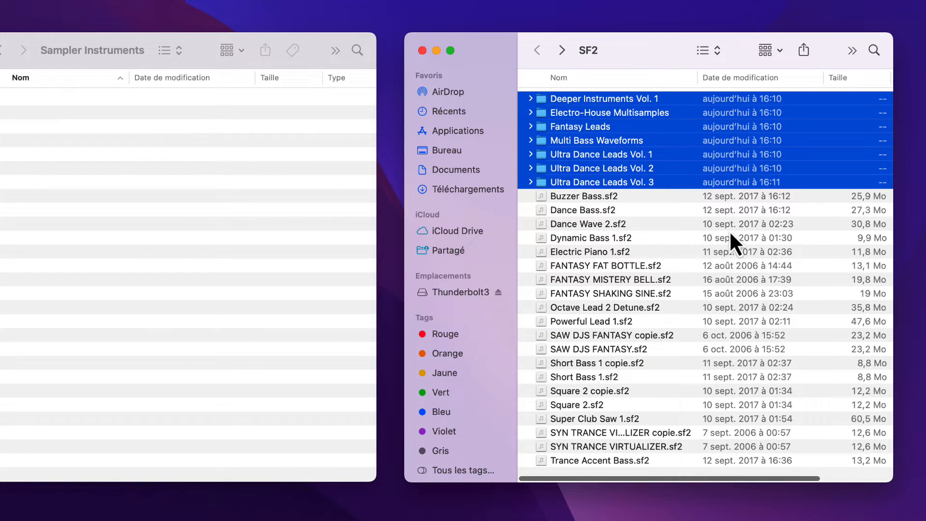
Step: Transfer the files Buzzer Bass.sf2 through Trance Accent Bass.sf2 from the SF2 folder into Sampler Instruments
left_click(587, 196)
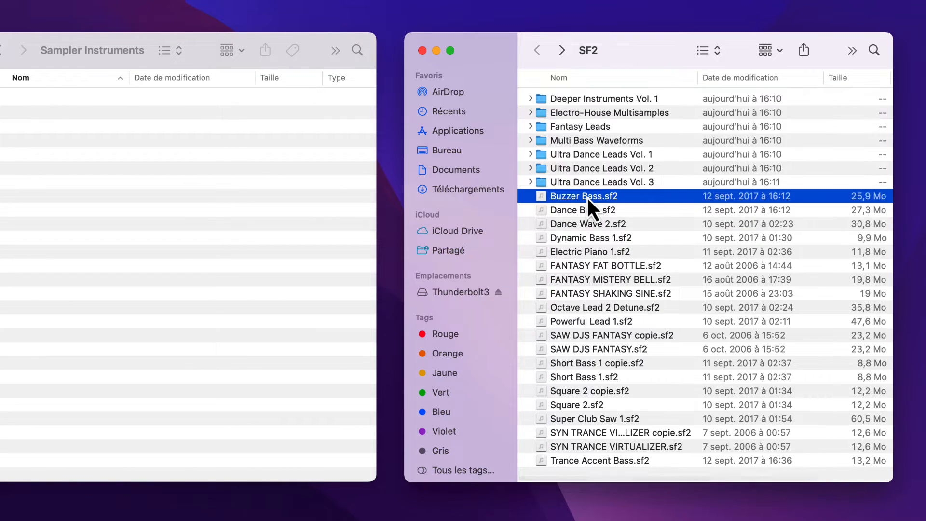
scroll(604, 365, "down", 1)
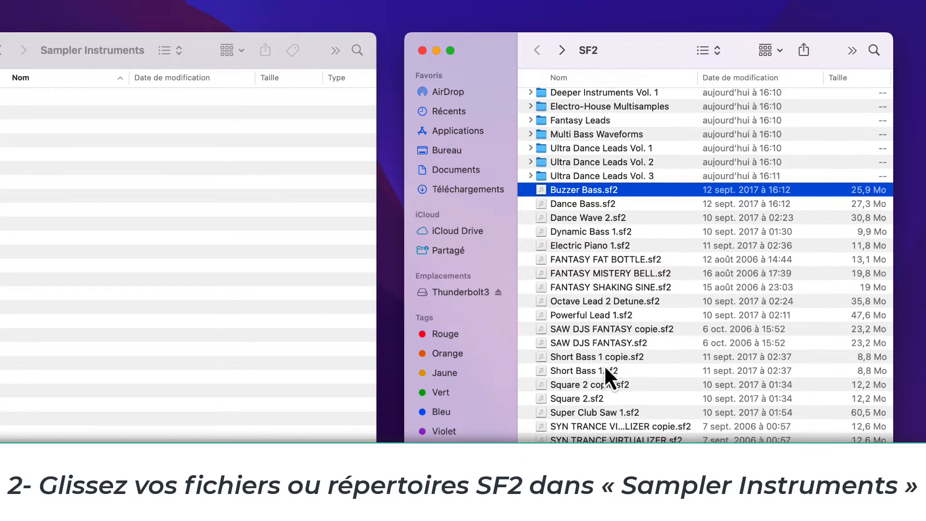
scroll(604, 364, "up", 1)
left_click(607, 461, "shift")
left_click_drag(646, 326, 241, 326)
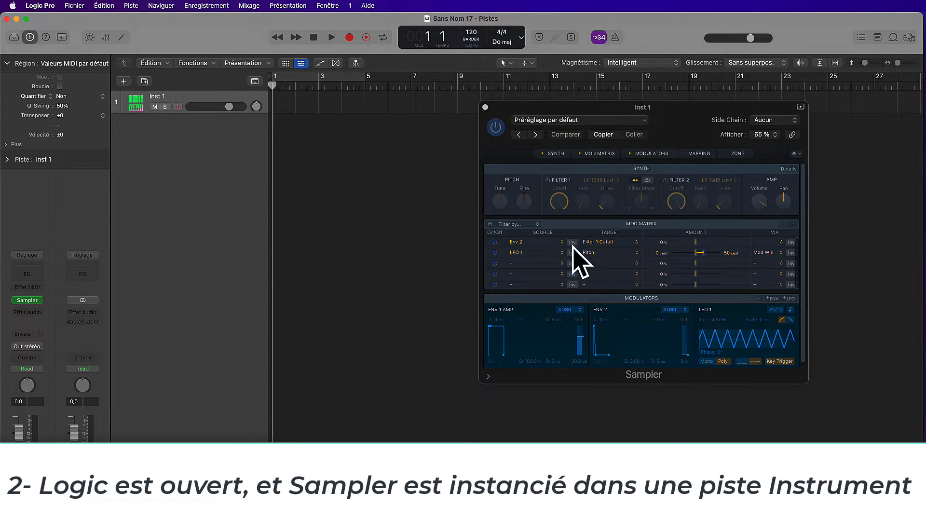
Step: In Logic Pro, check Sampler's preset list for the added SF2 instruments and close it without choosing one
mouse_move(42, 304)
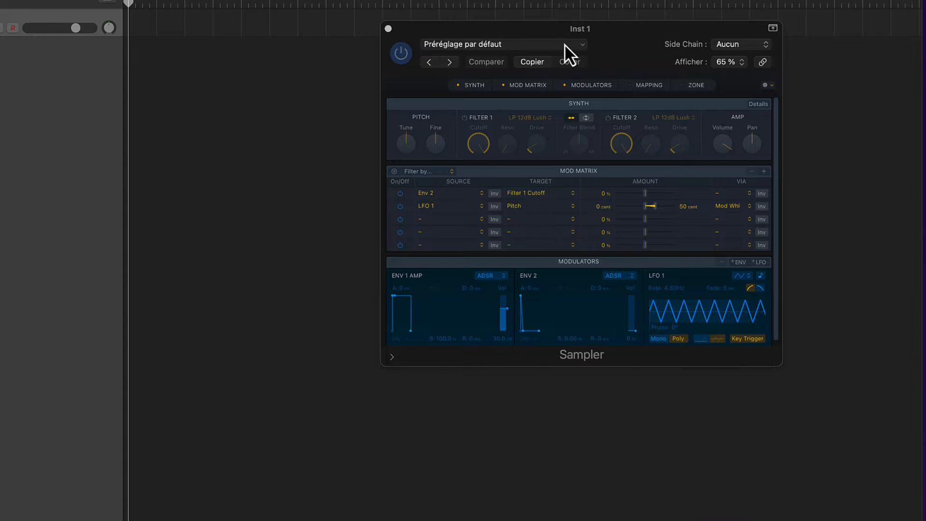
left_click(564, 45)
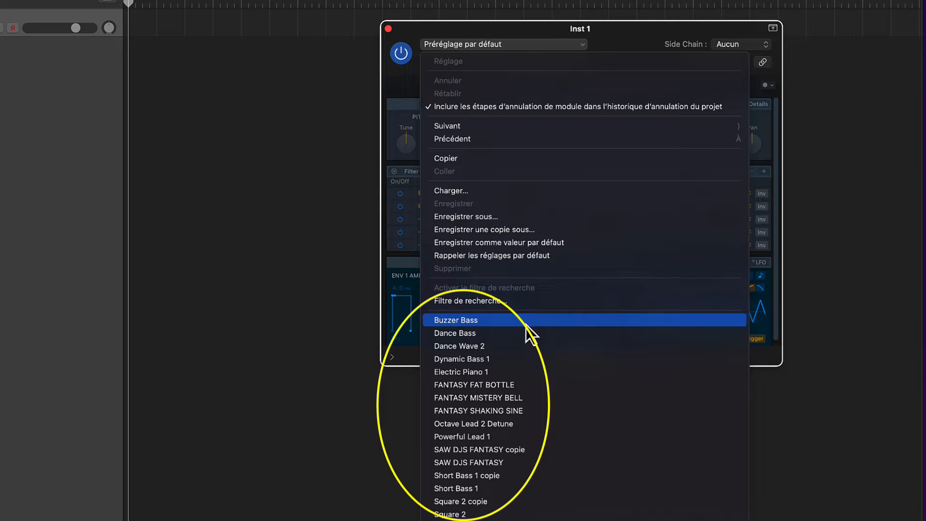
left_click(542, 29)
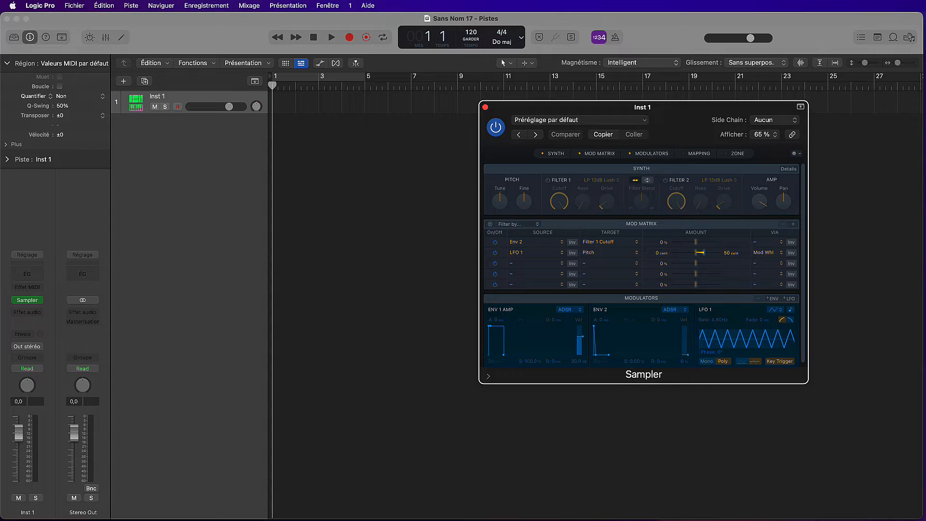
Step: Open the SoundFont Samples folder in Finder and choose the Buzzer Bass preset in Logic Pro's Sampler
left_click(627, 519)
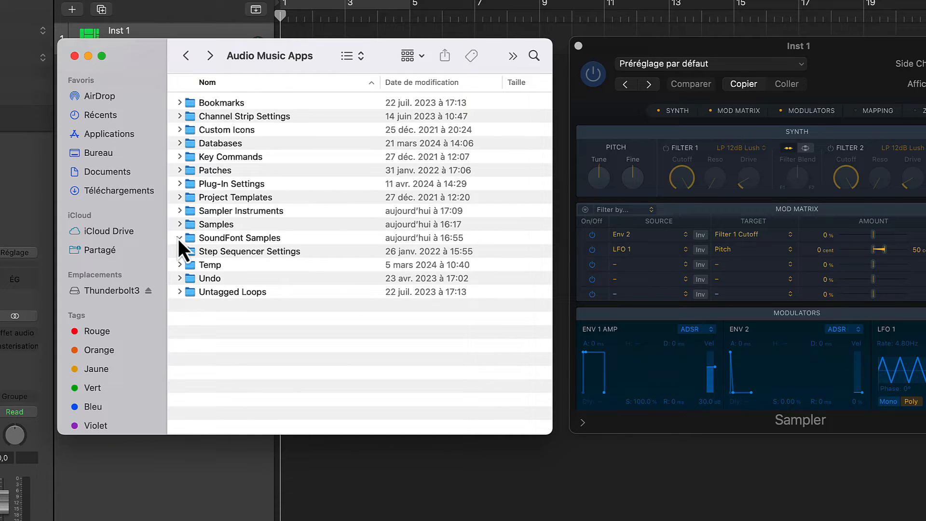
double_click(251, 238)
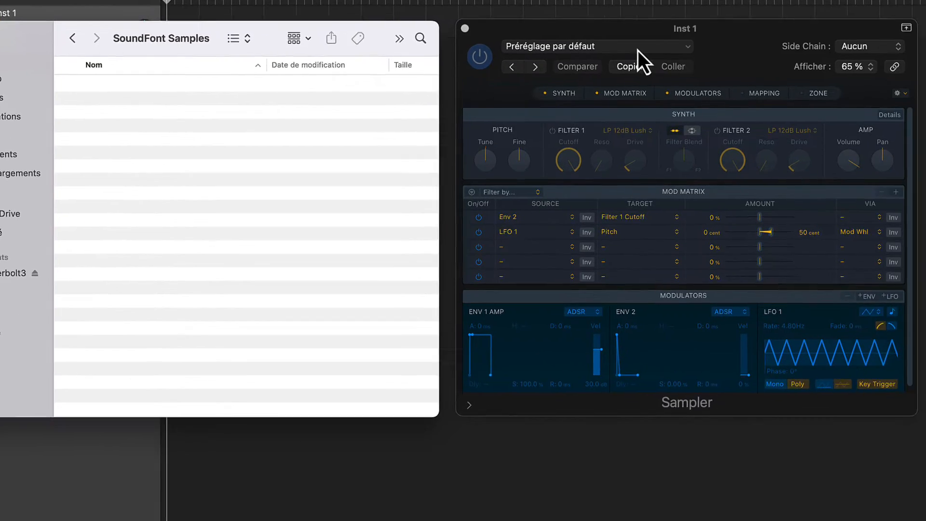
left_click(752, 64)
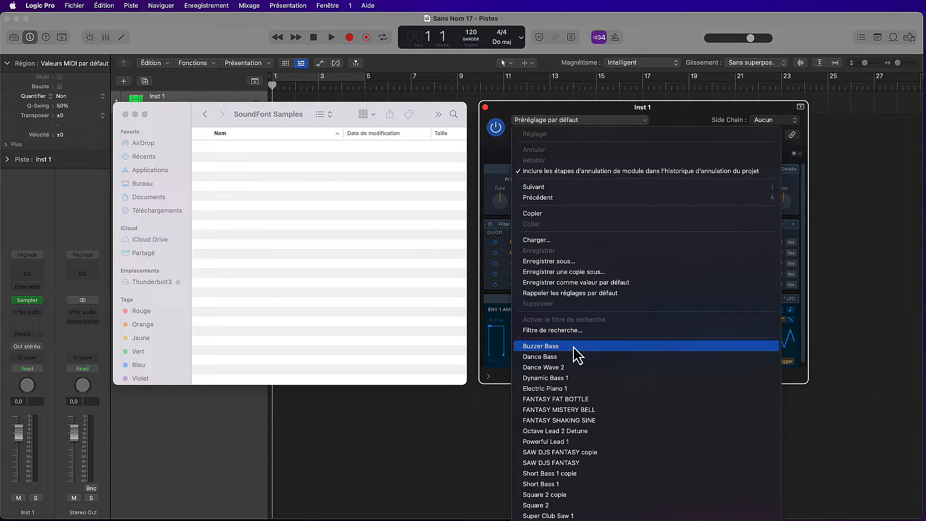
left_click(573, 347)
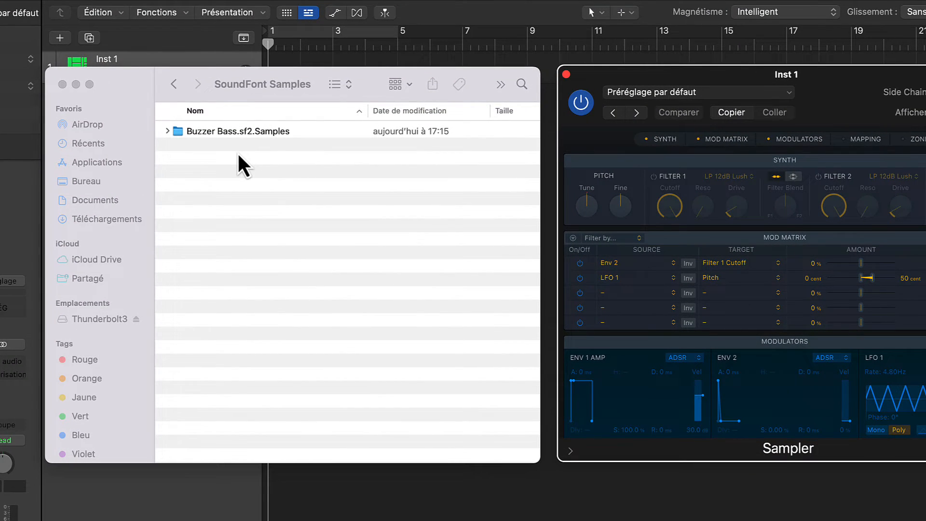
Step: Examine the Buzzer Bass.sf2.Samples folder and the Buzzer Bass.sf2.exs file in Sampler Instruments, and return to Audio Music Apps
left_click(167, 131)
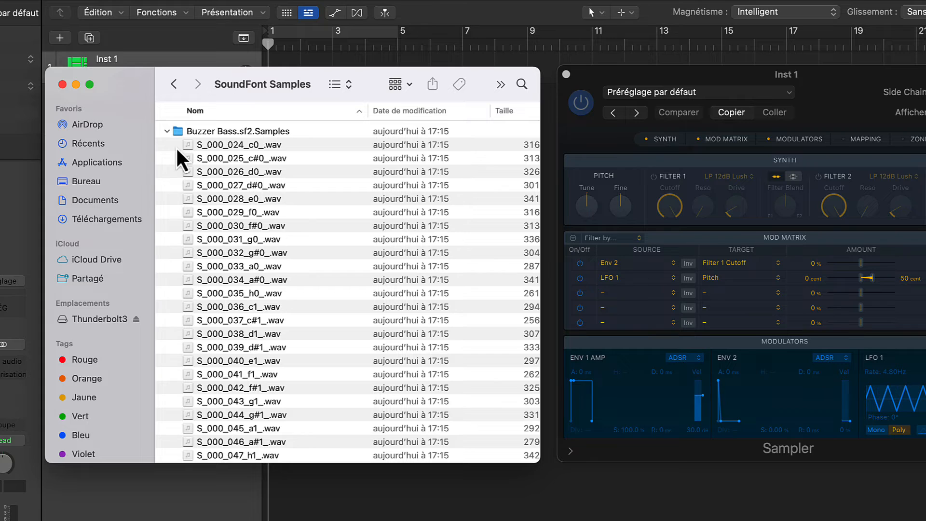
left_click(167, 131)
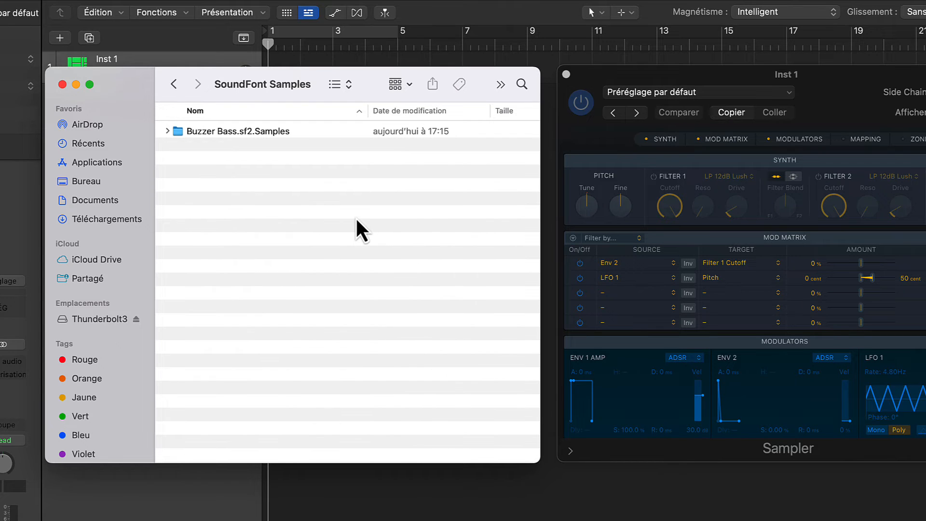
left_click(173, 83)
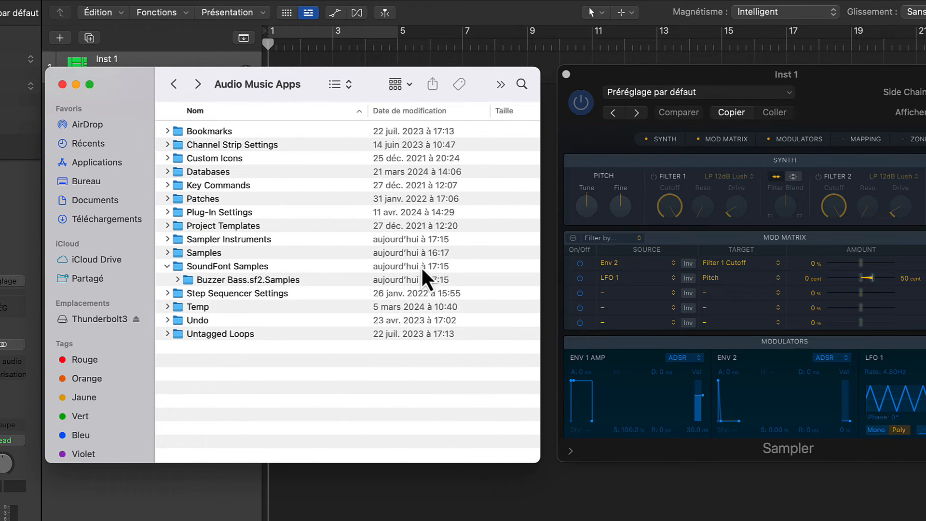
double_click(224, 239)
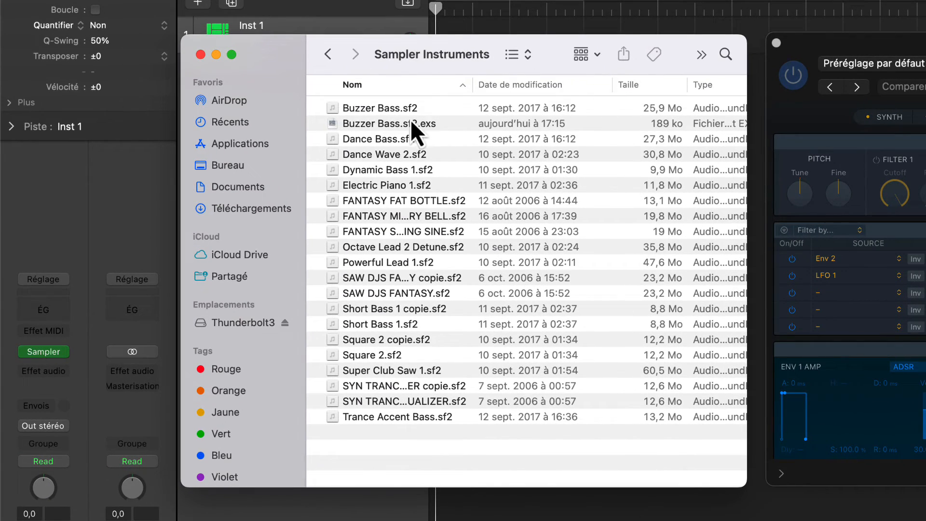
left_click(392, 124)
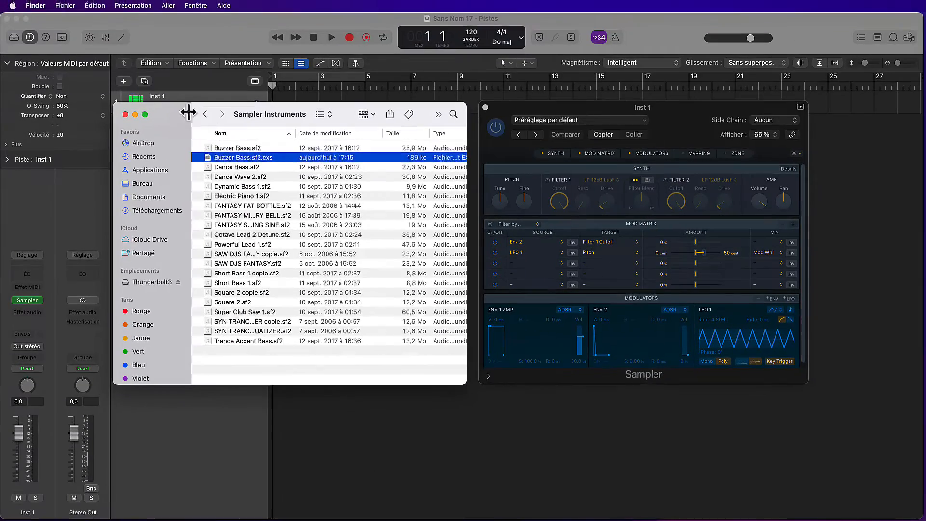
left_click(206, 114)
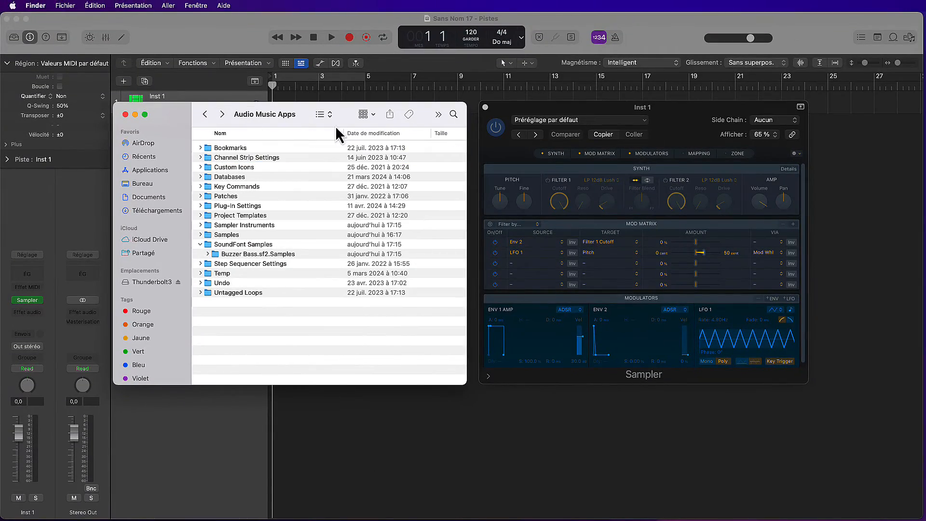
Step: Load the Buzzer Bass preset again in Sampler and show the on-screen Clavier
left_click(643, 123)
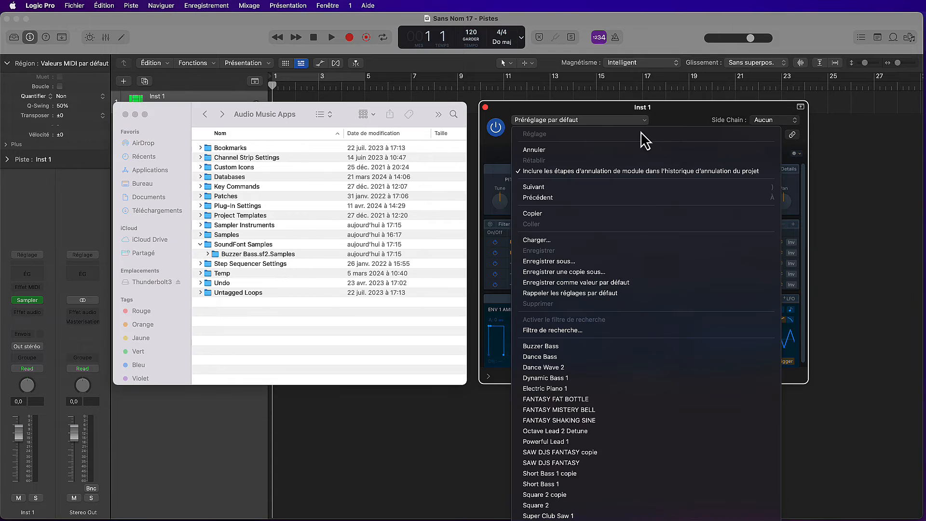
left_click(593, 346)
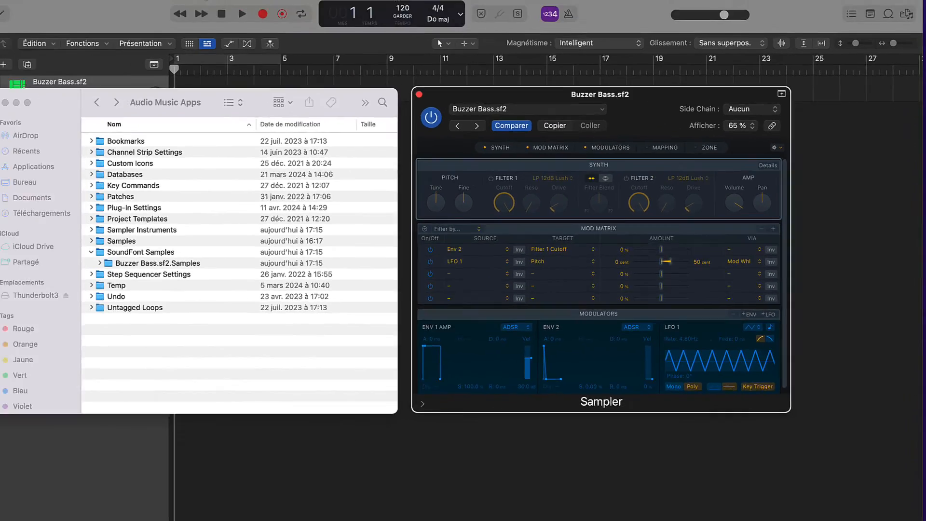
left_click(293, 5)
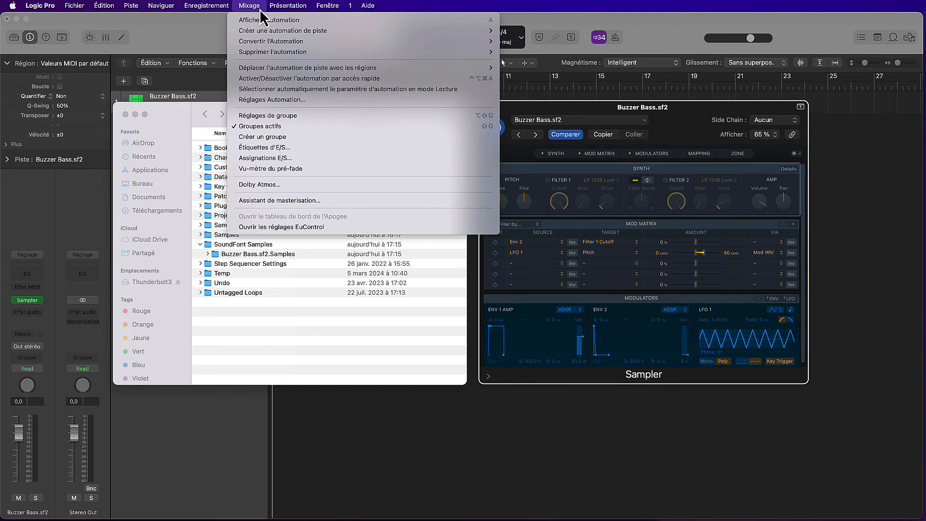
mouse_move(319, 9)
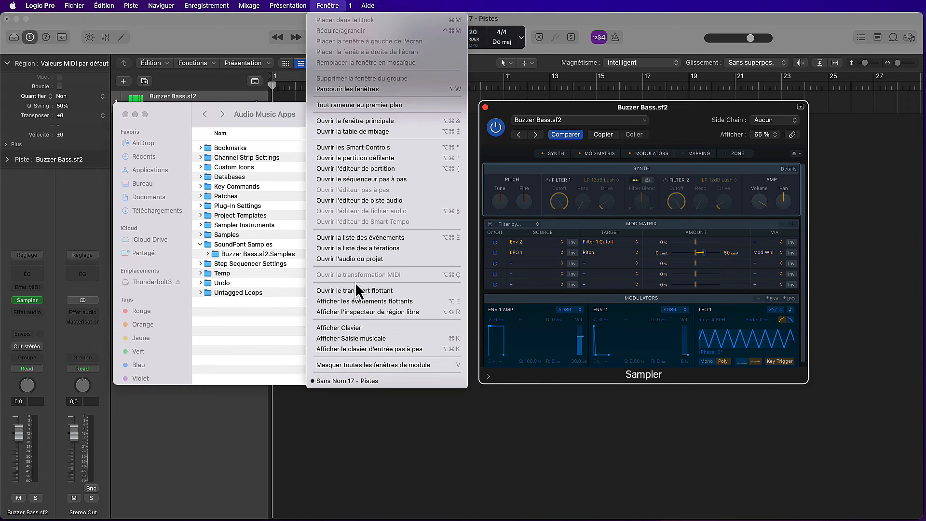
left_click(355, 328)
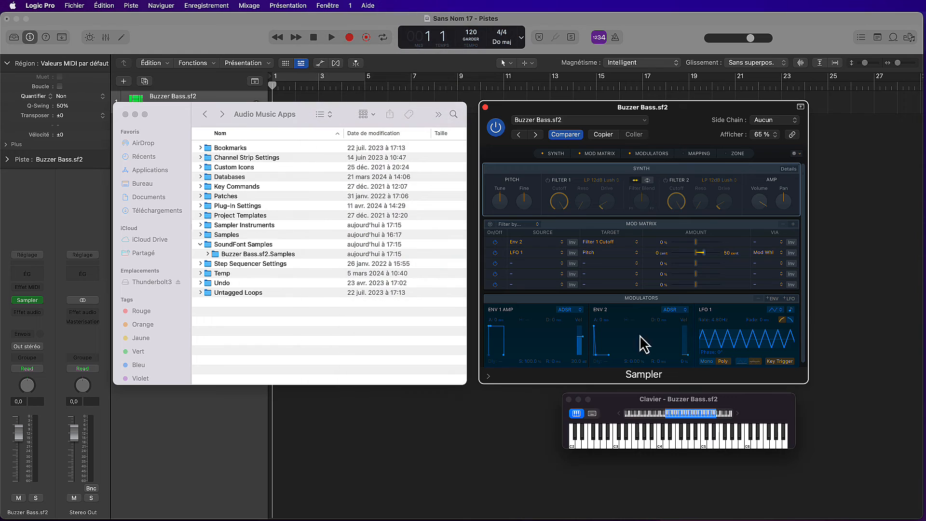
Step: Shift the on-screen keyboard to its lower octaves below the Sampler window and play a few Buzzer Bass notes
left_click_drag(633, 398, 612, 414)
left_click(598, 442)
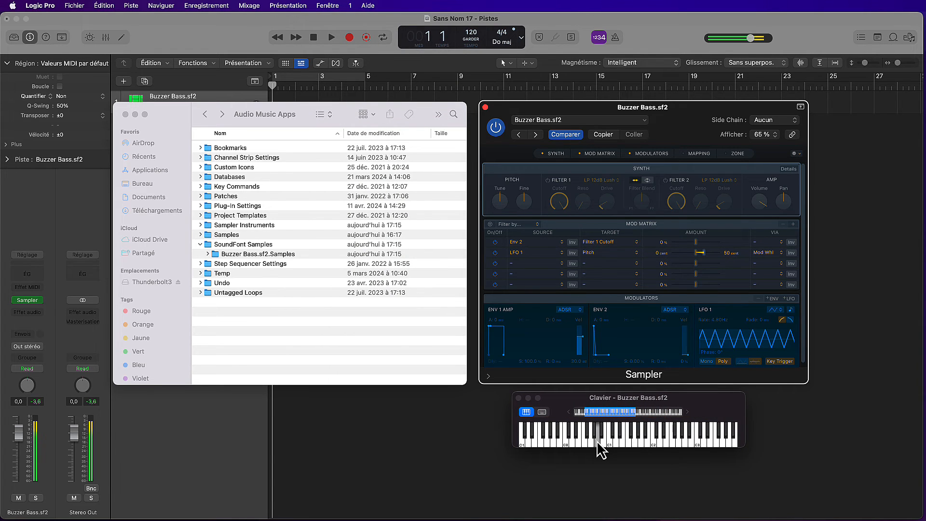
left_click(622, 442)
left_click(616, 442)
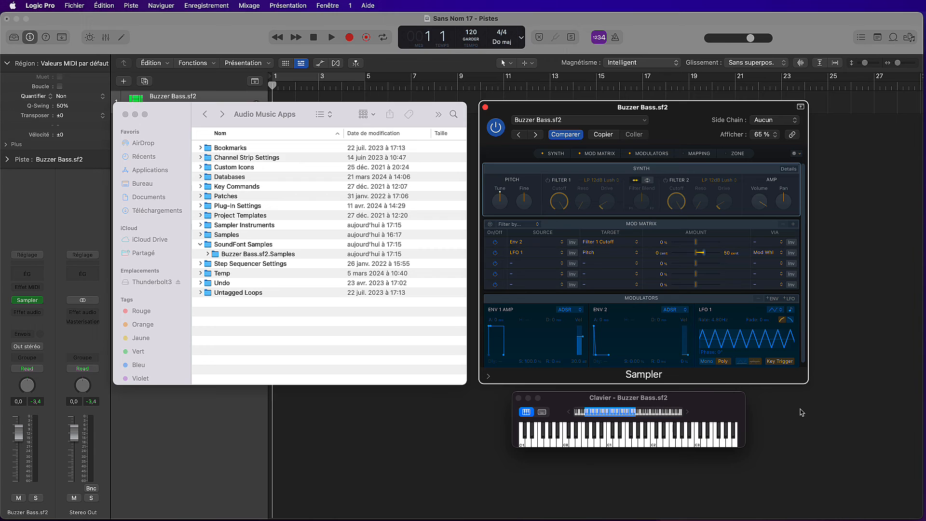
Step: View the other SF2 presets such as Dance Bass in Sampler, keeping Buzzer Bass loaded
left_click(637, 120)
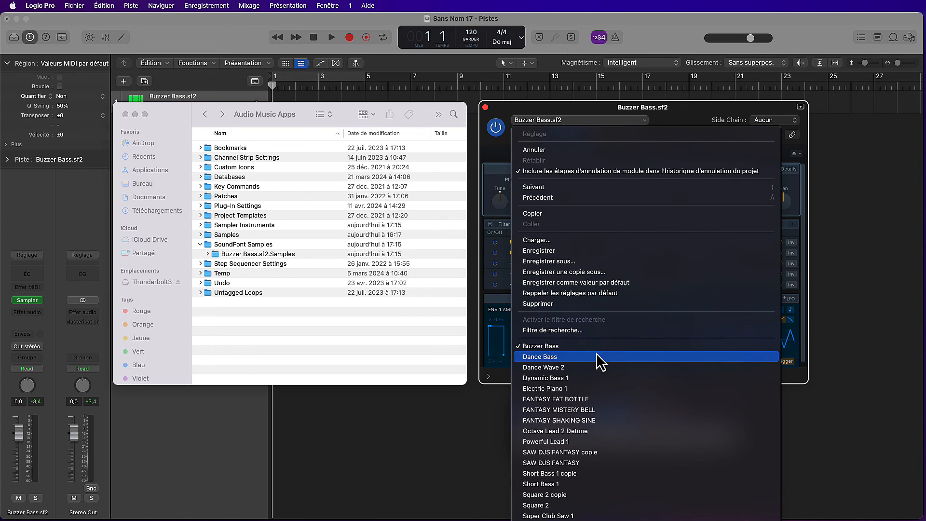
left_click(844, 395)
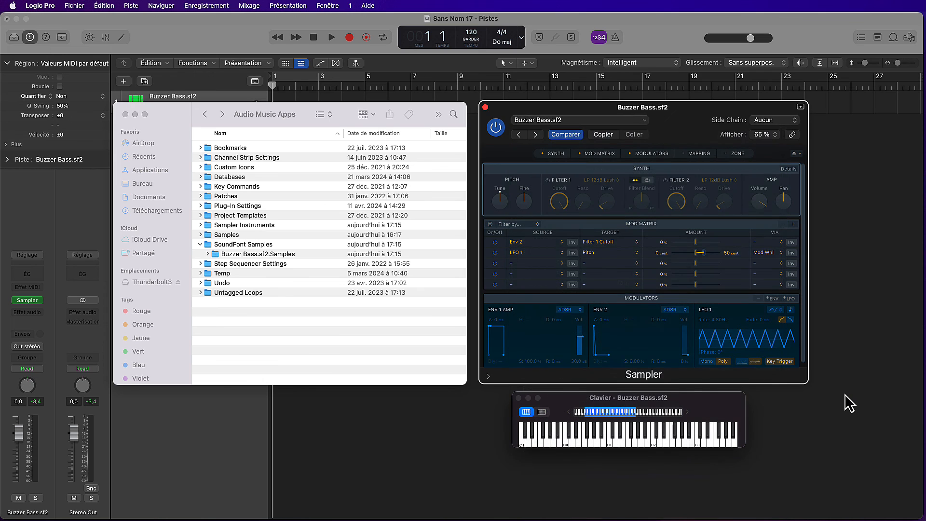